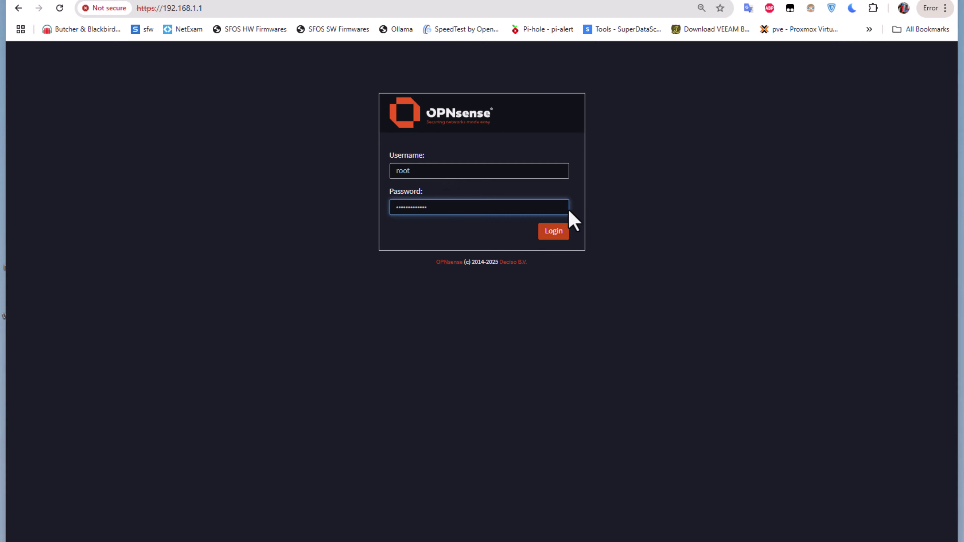
Log in to the firewall as root and open the firmware plugin list.
left_click(556, 235)
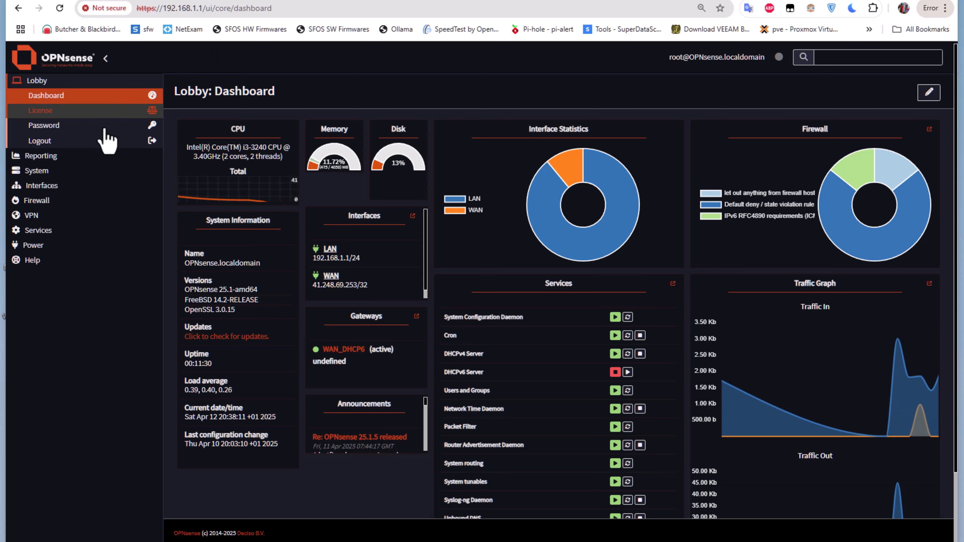
left_click(73, 174)
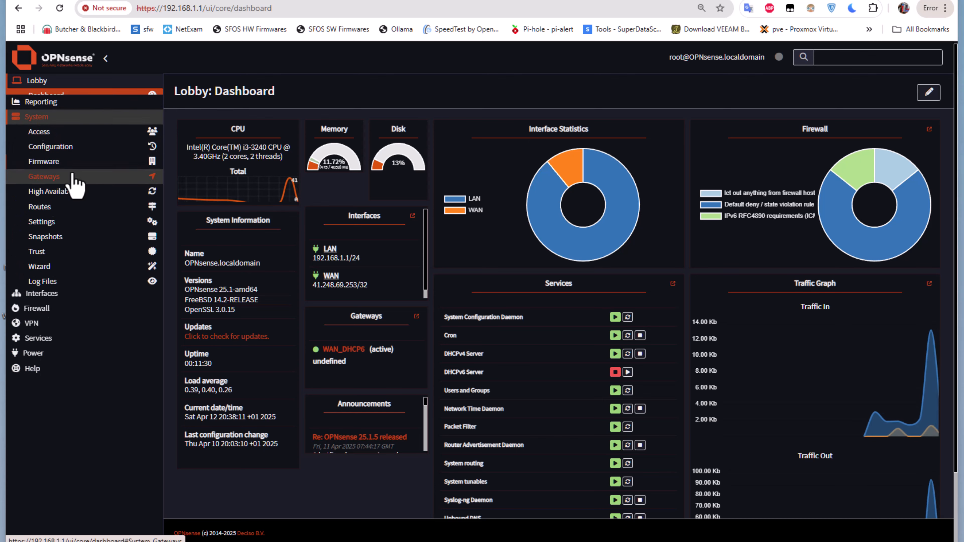
left_click(83, 158)
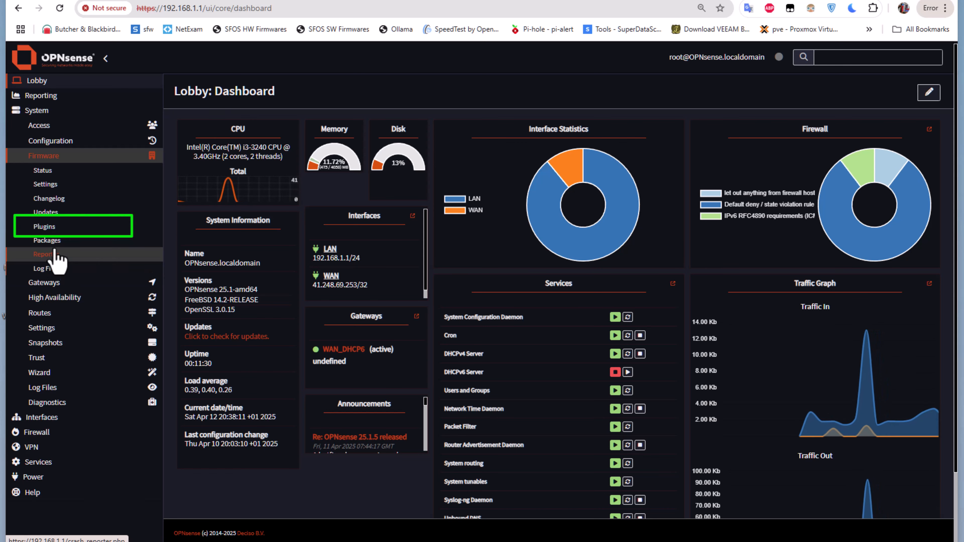
left_click(82, 231)
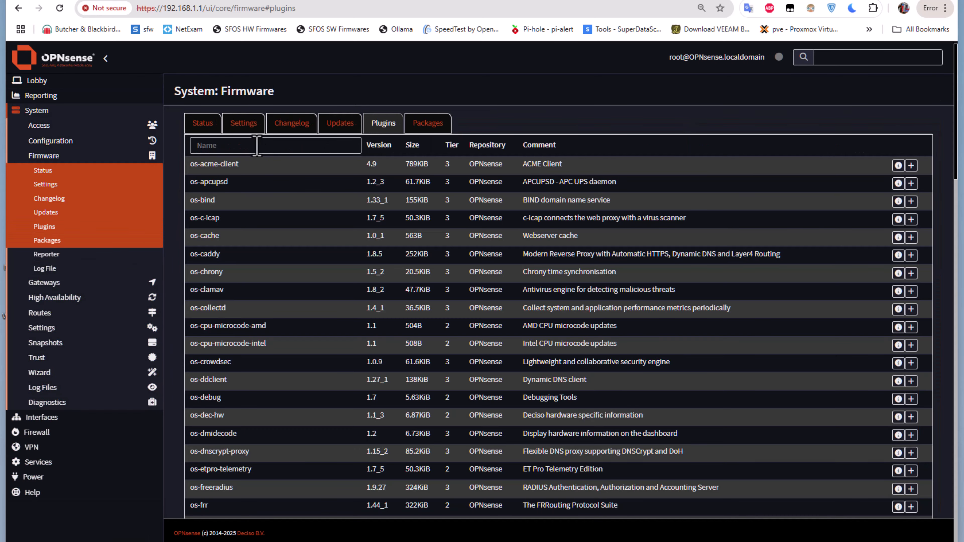
Filter the plugin list by "vmware" and try to install the os-vmware plugin.
left_click(257, 146)
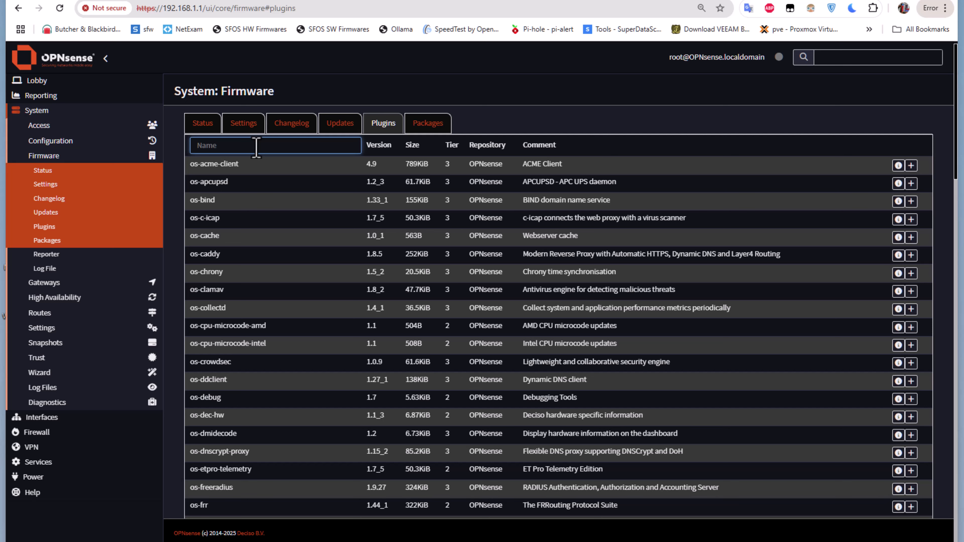
type("vmware")
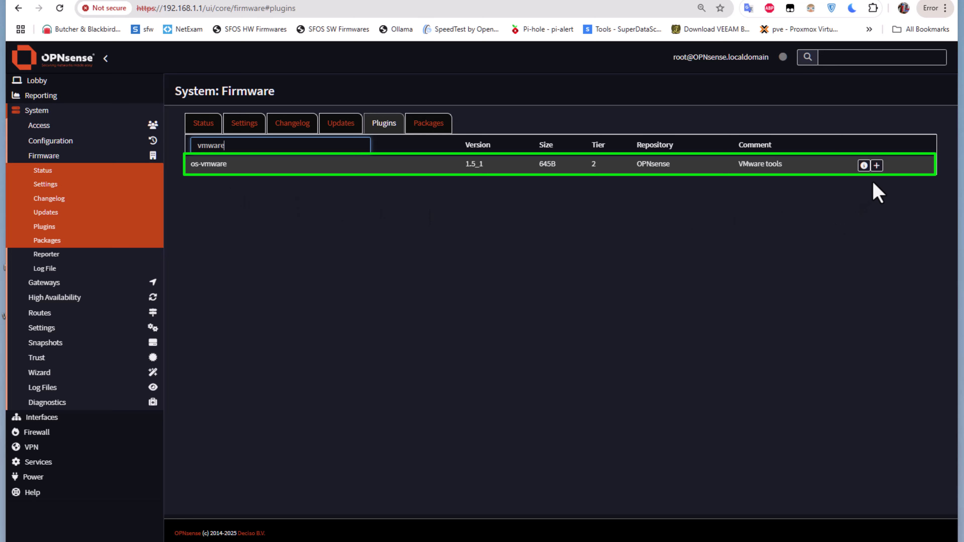
left_click(877, 165)
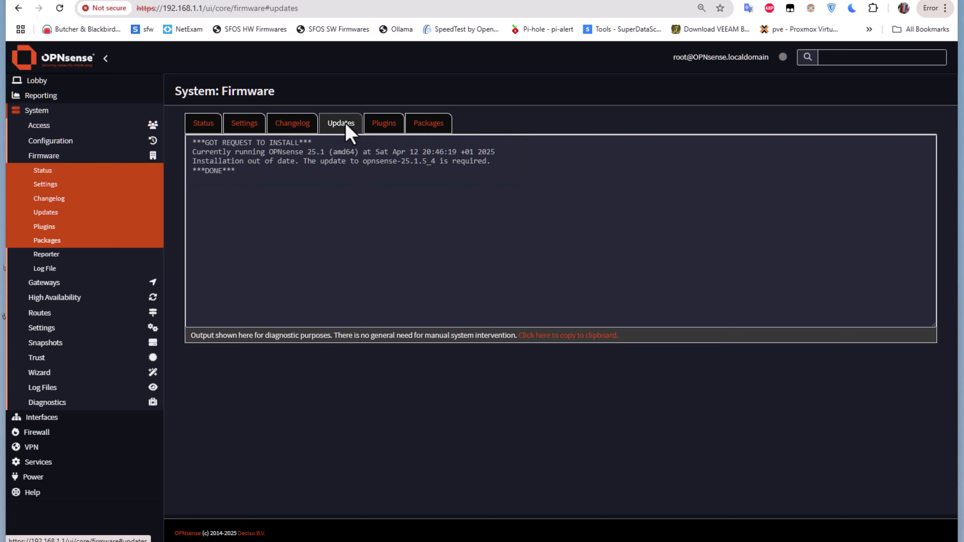
Check for firmware updates from the firmware status page and dismiss the 25.1.5 release notes.
left_click(205, 129)
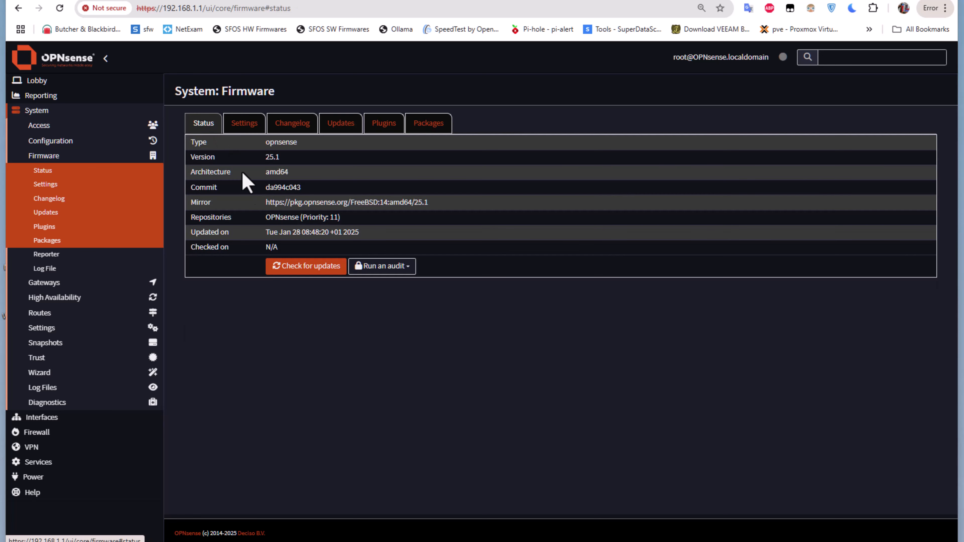
left_click(300, 269)
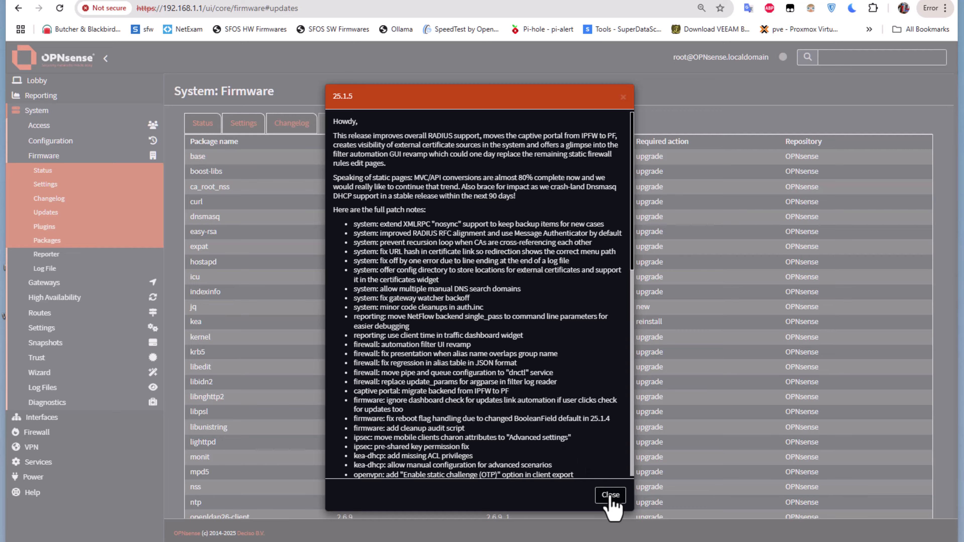
left_click(610, 495)
Install all the listed firmware and package updates, accepting the required reboot of the firewall.
scroll(571, 365, "down", 15)
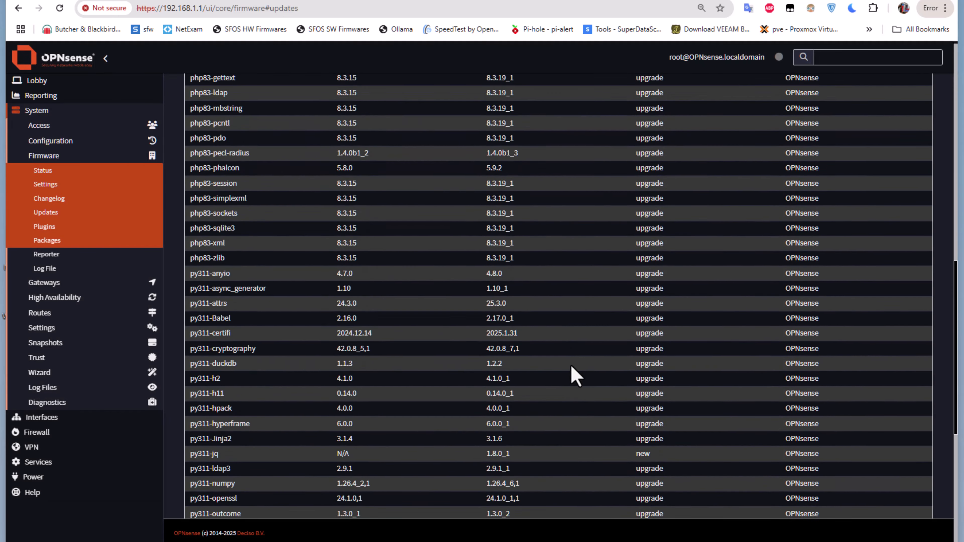
scroll(571, 365, "down", 10)
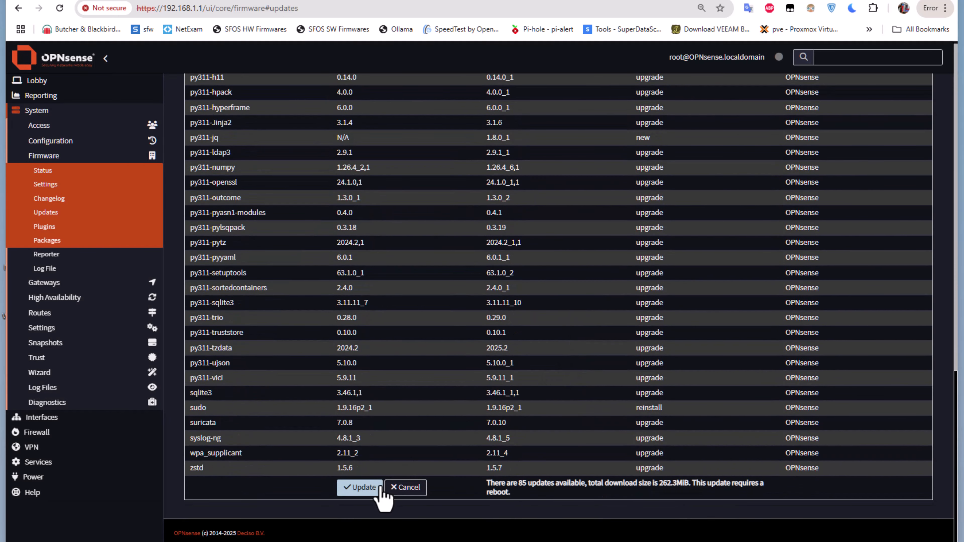
left_click(381, 490)
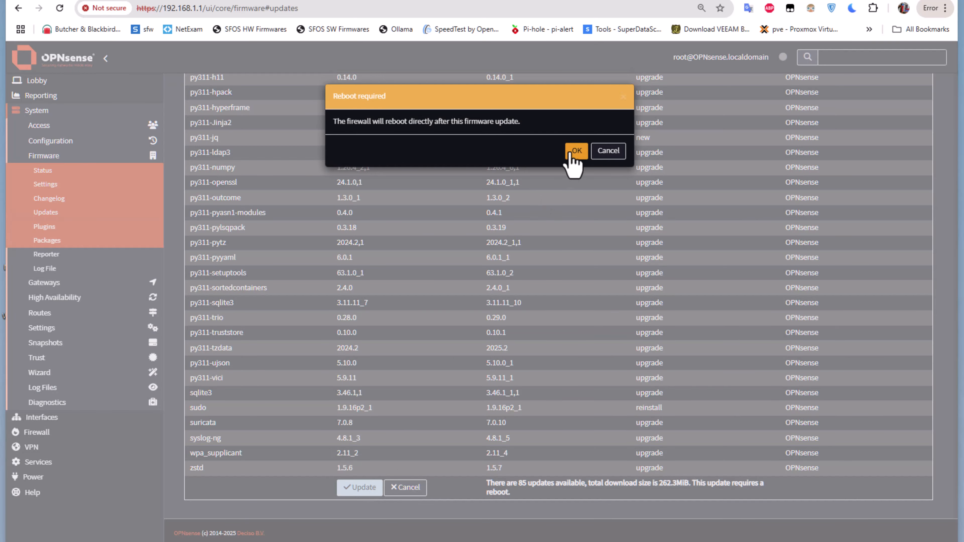
left_click(575, 154)
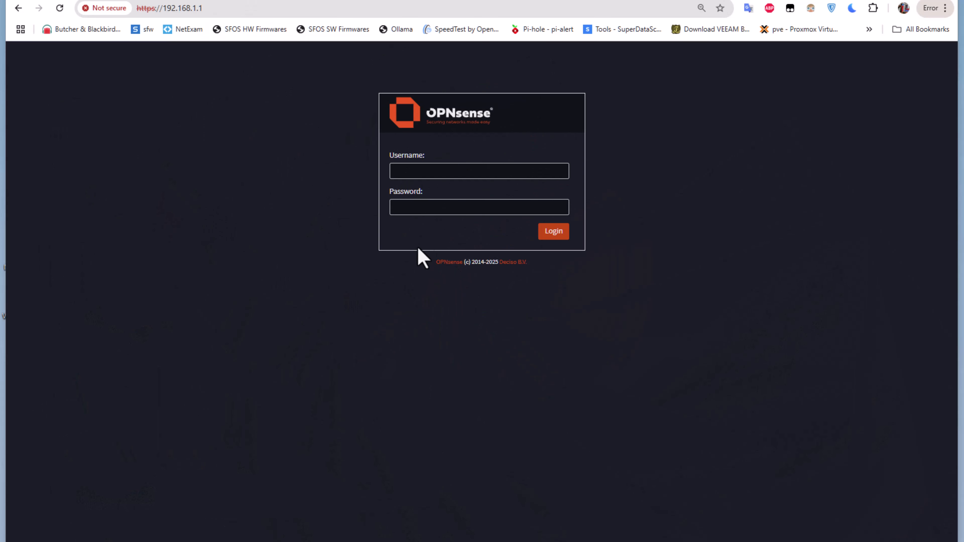
Log in to the updated firewall with the username root and the account password.
left_click(421, 167)
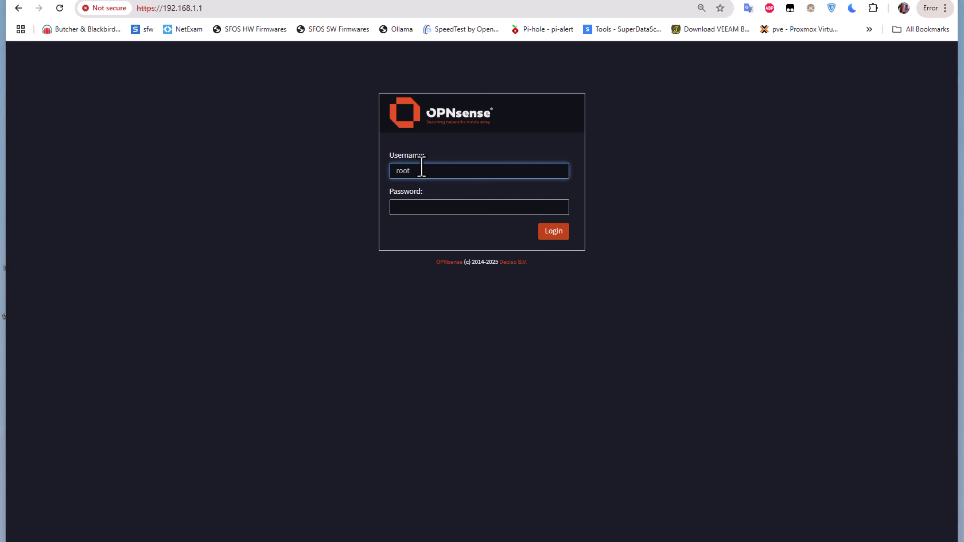
key("Tab")
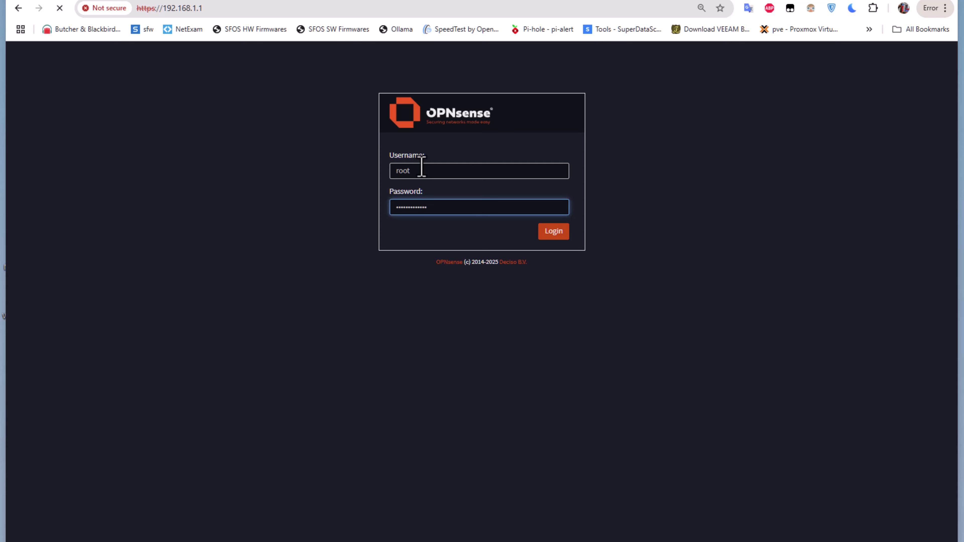
left_click(553, 238)
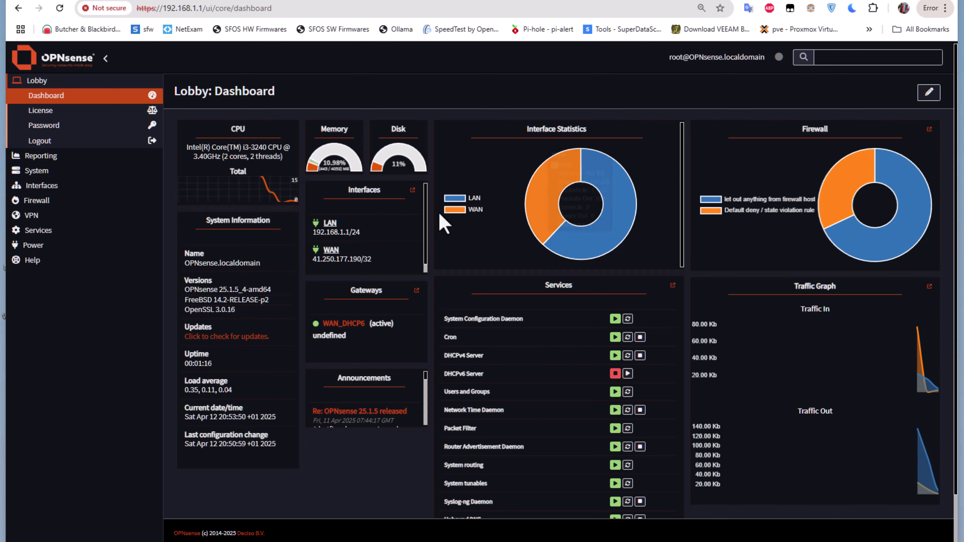
Filter the firmware plugins by "vm" and install the os-vmware plugin.
left_click(57, 171)
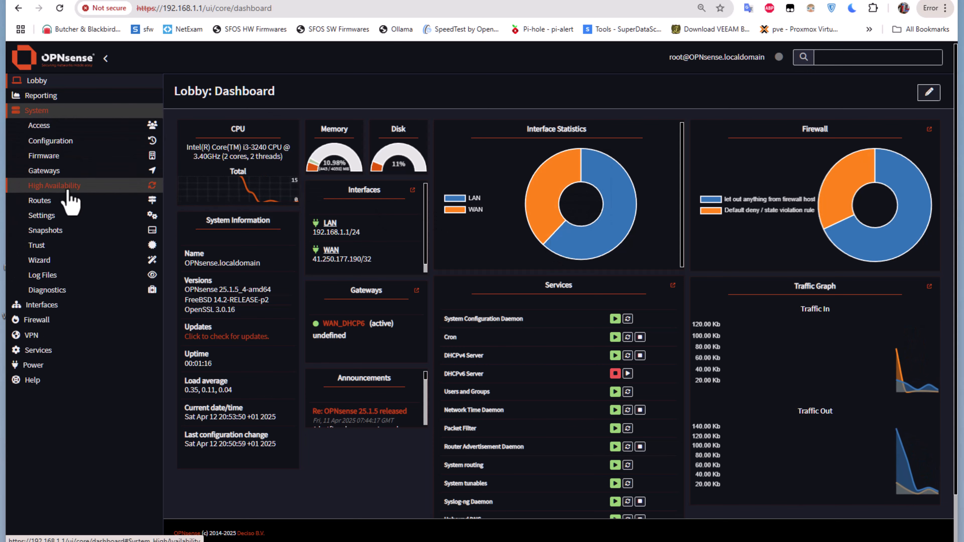
left_click(61, 156)
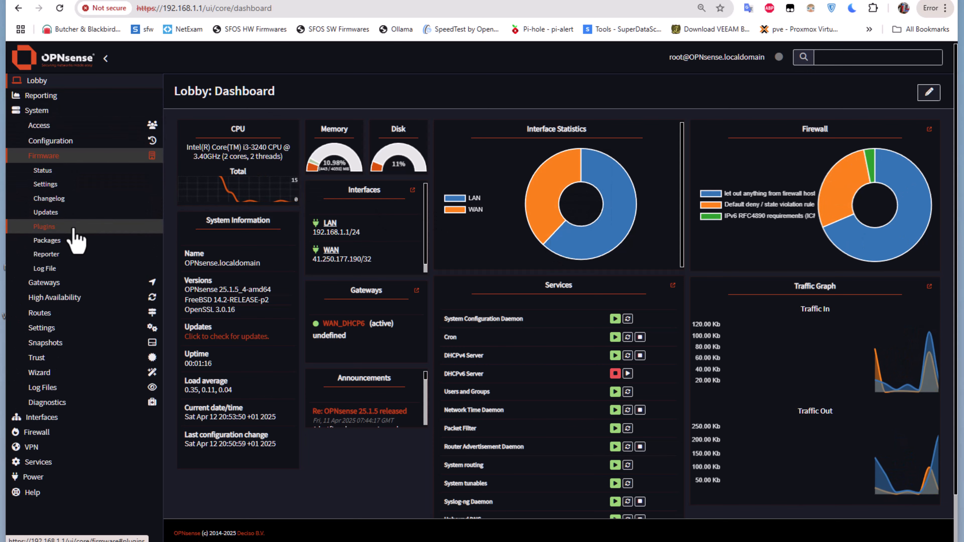
left_click(73, 229)
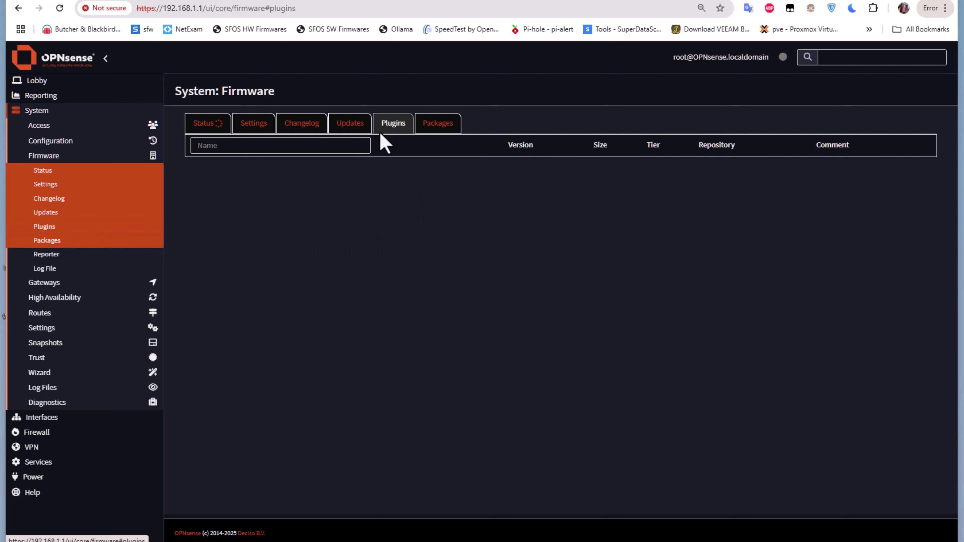
left_click(269, 151)
type("vm")
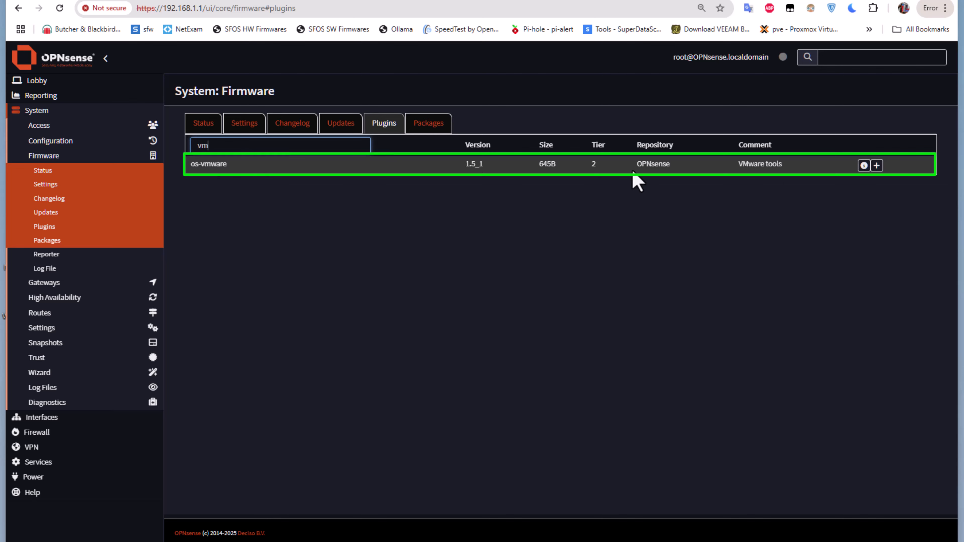
left_click(877, 165)
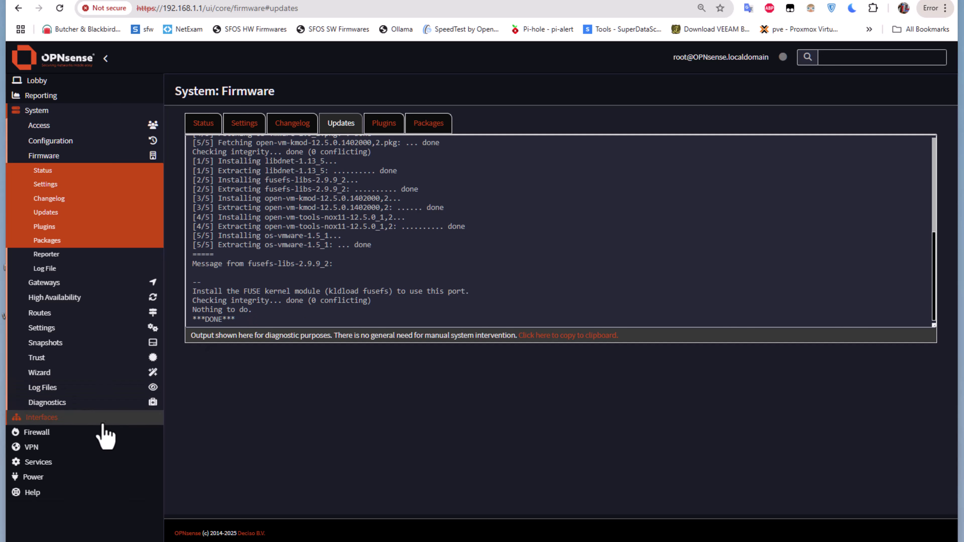
Reboot the firewall and confirm the system restart.
left_click(66, 478)
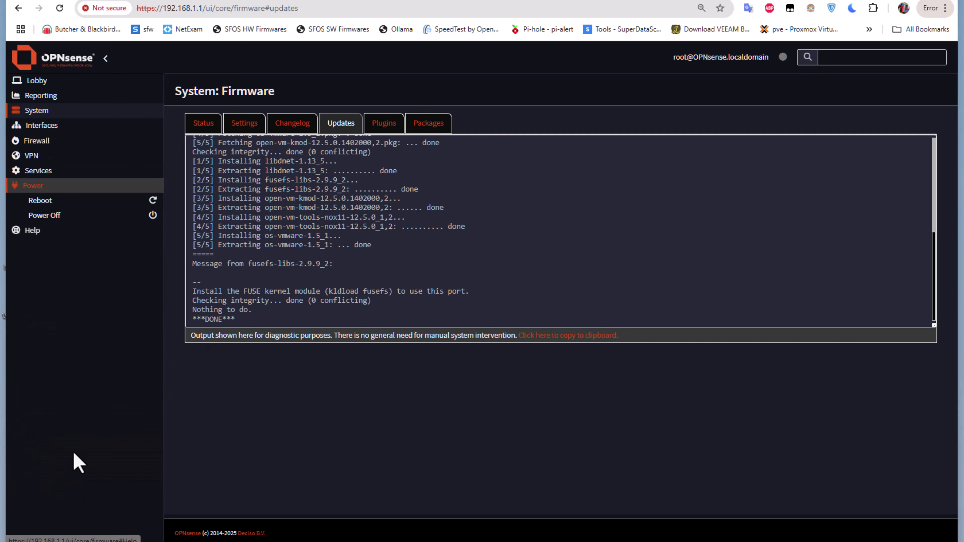
left_click(57, 200)
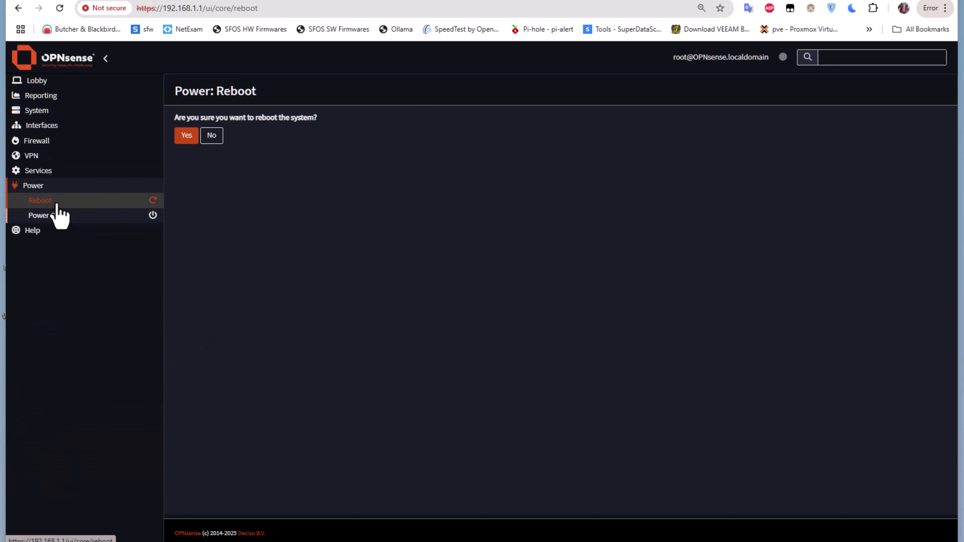
left_click(186, 137)
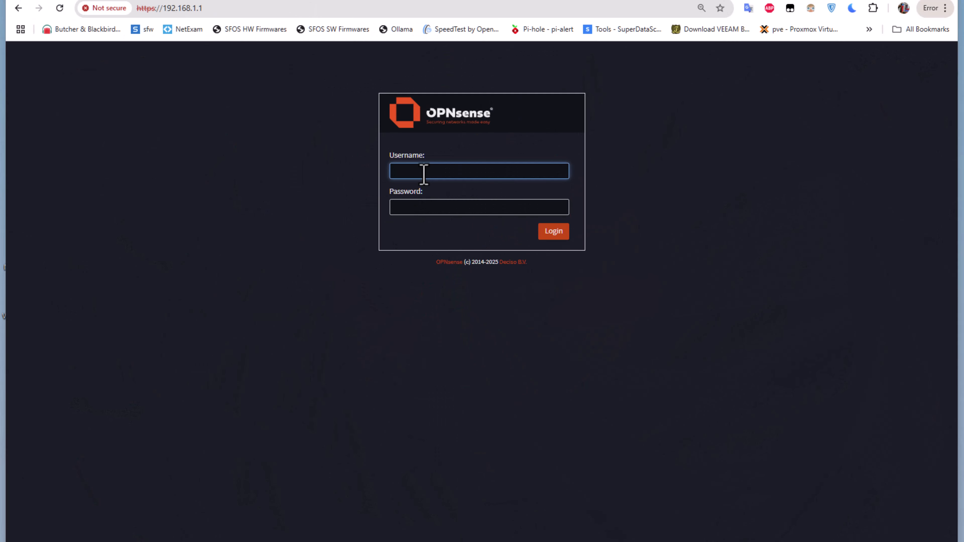
Log back in to the rebooted firewall as root, entering the account password.
type("root")
key("Tab")
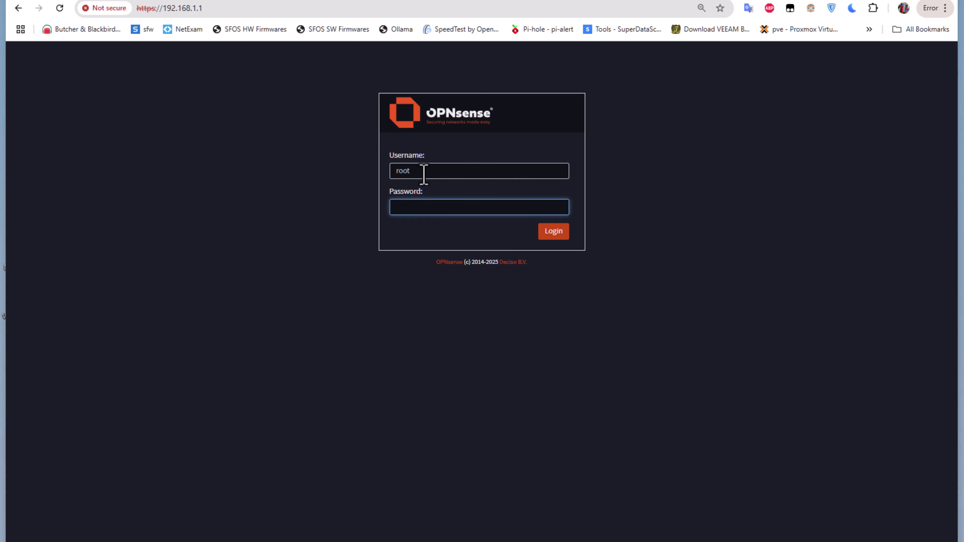
type("opnsense******")
key("Return")
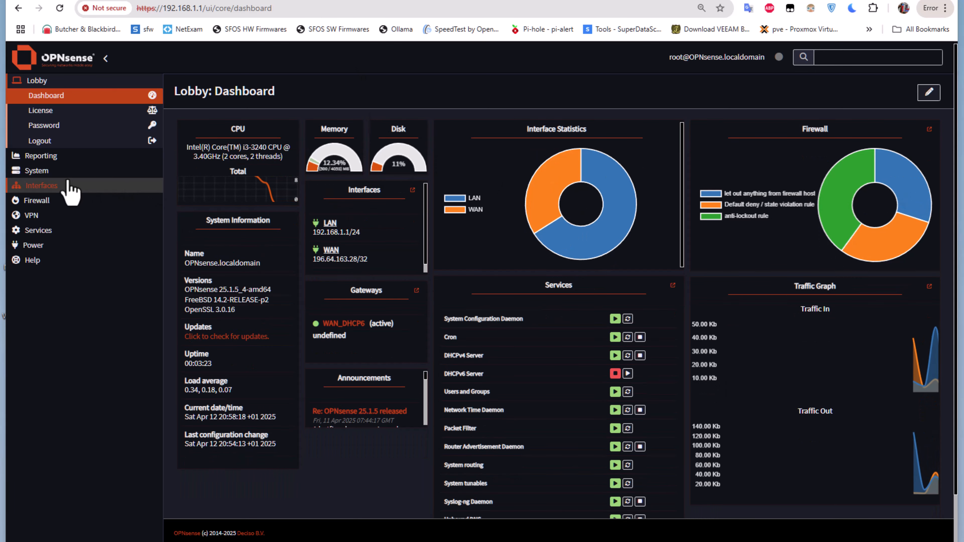
Open the system diagnostics activity list and search its processes for "vm".
left_click(53, 171)
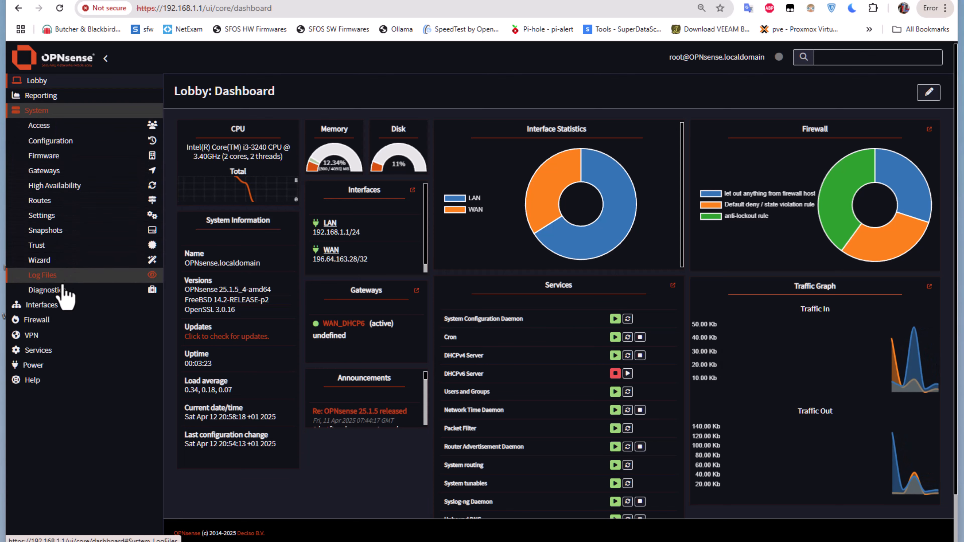
left_click(64, 293)
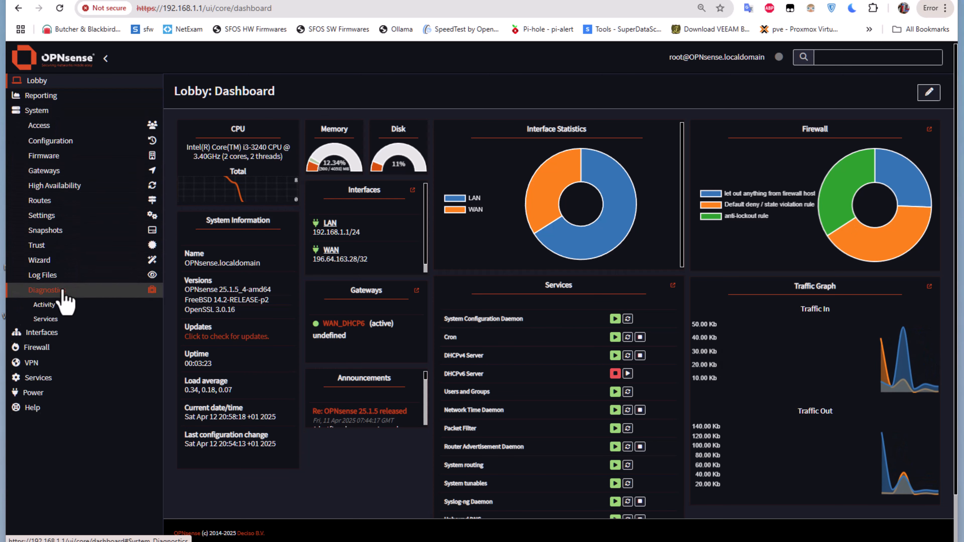
left_click(60, 306)
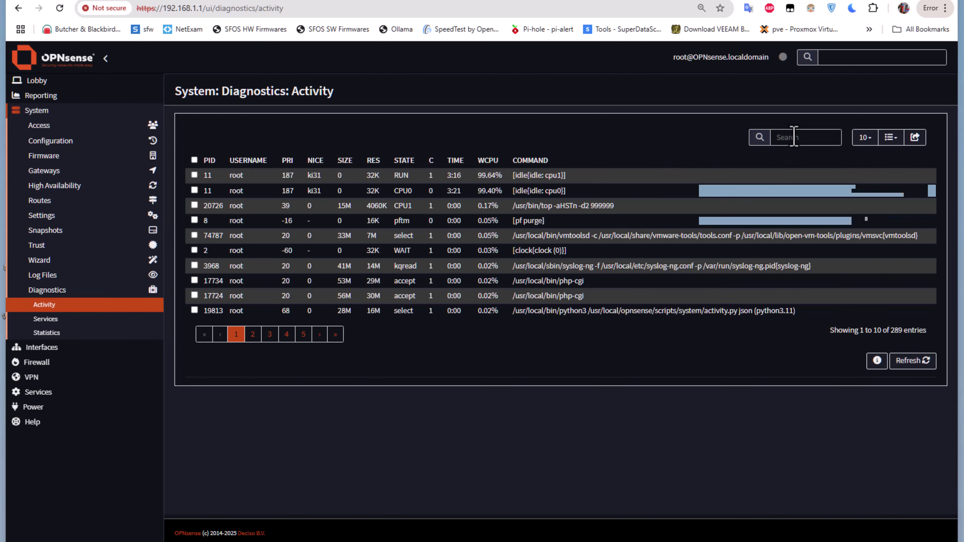
left_click(793, 137)
type("vm")
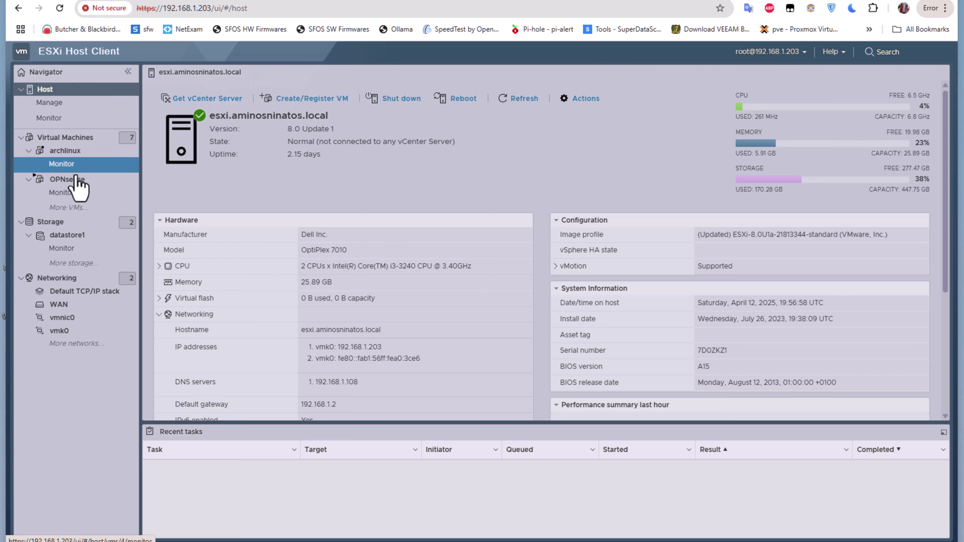
Switch to the ESXi Host Client and open the OPNsense virtual machine's summary to check its VMware Tools status.
left_click(65, 185)
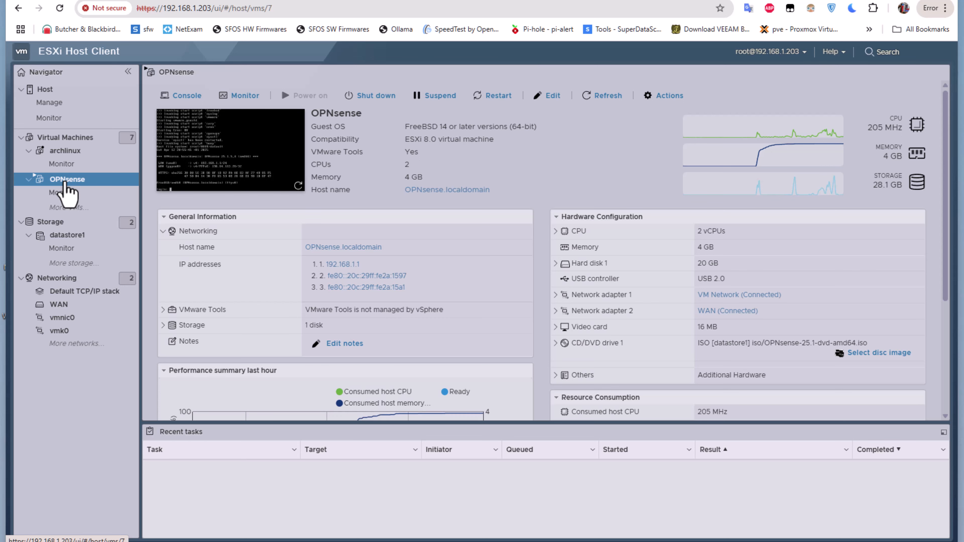